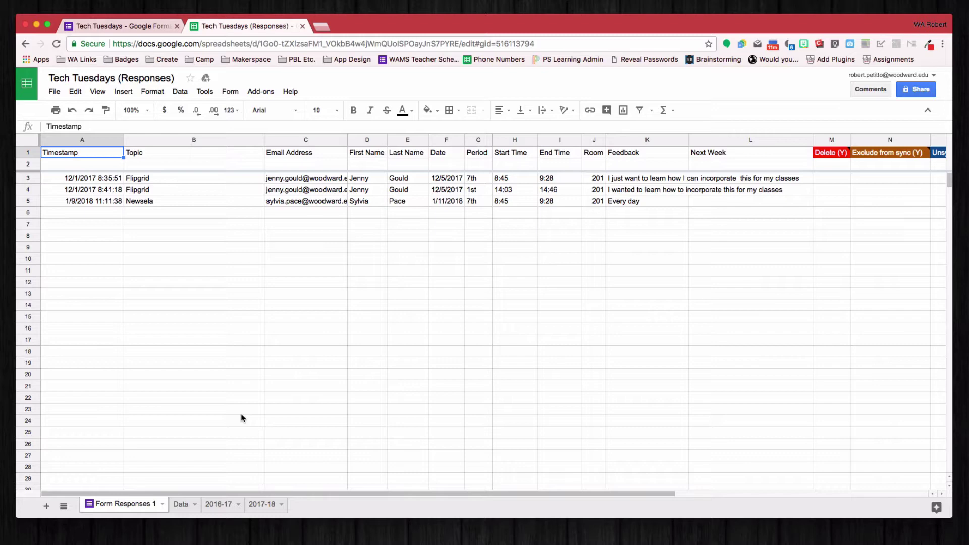
# Look over the form's response summary and the Period question's choices, then go back to the spreadsheet.
pyautogui.click(101, 29)
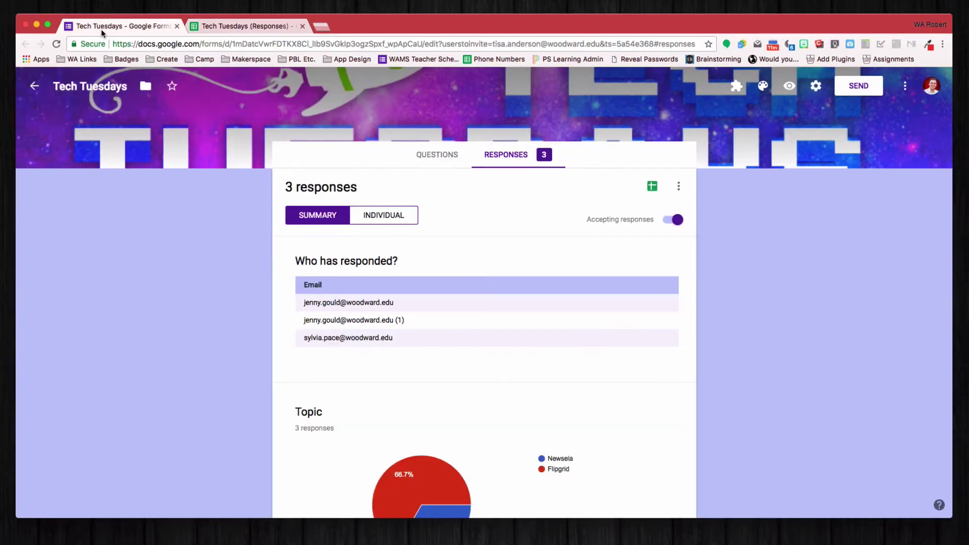
pyautogui.scroll(-10, 487, 361)
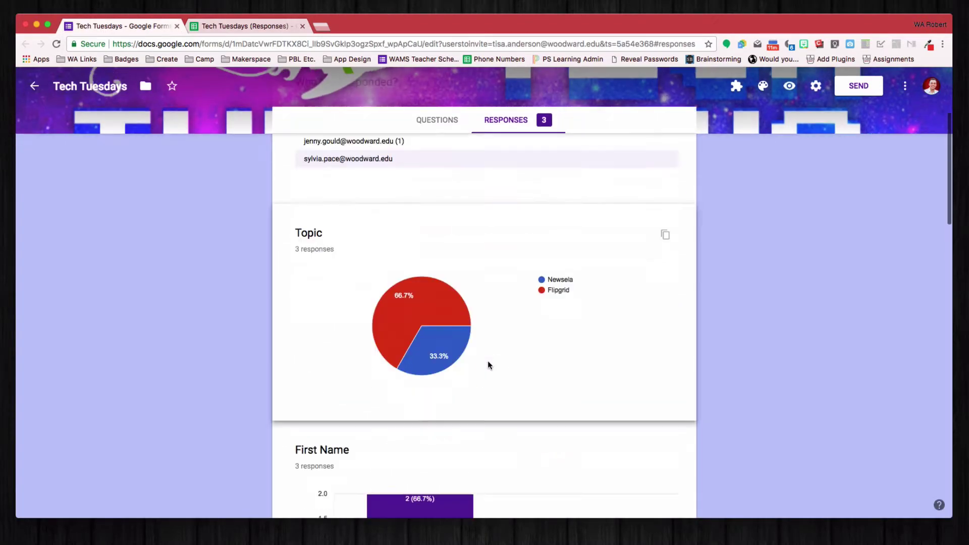
pyautogui.click(438, 121)
pyautogui.scroll(-5, 340, 210)
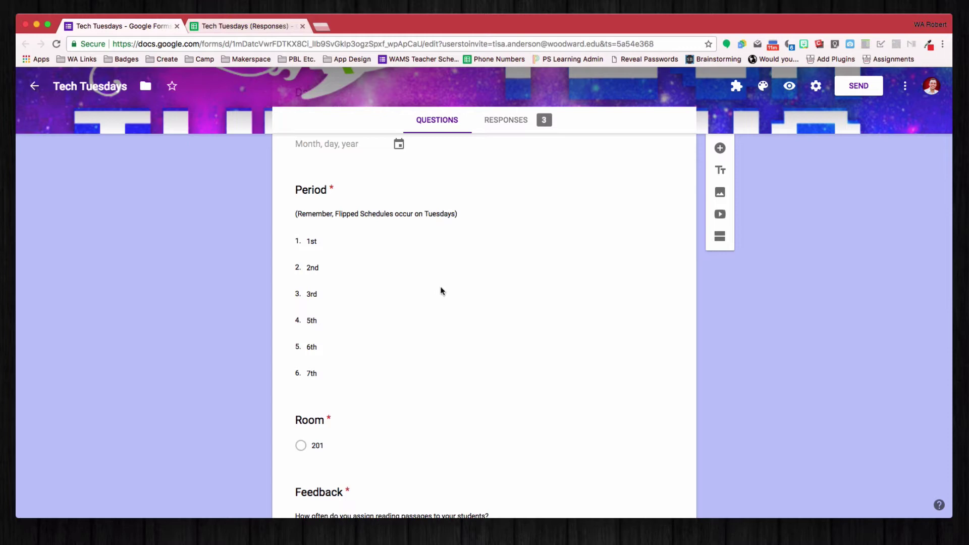
pyautogui.scroll(-3, 445, 303)
pyautogui.click(244, 25)
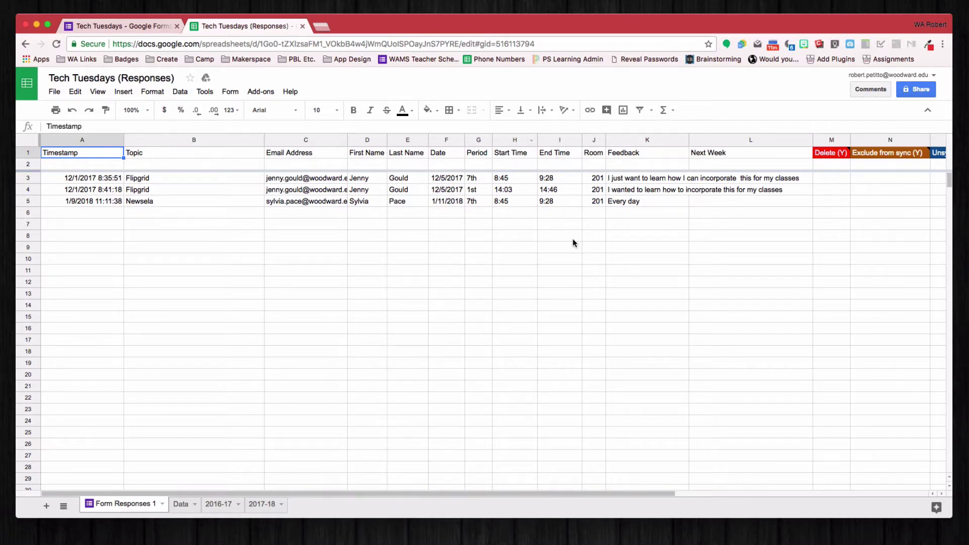
# Check the lookup ArrayFormula in H2 and enter '2nd' as the Period in G6.
pyautogui.click(510, 166)
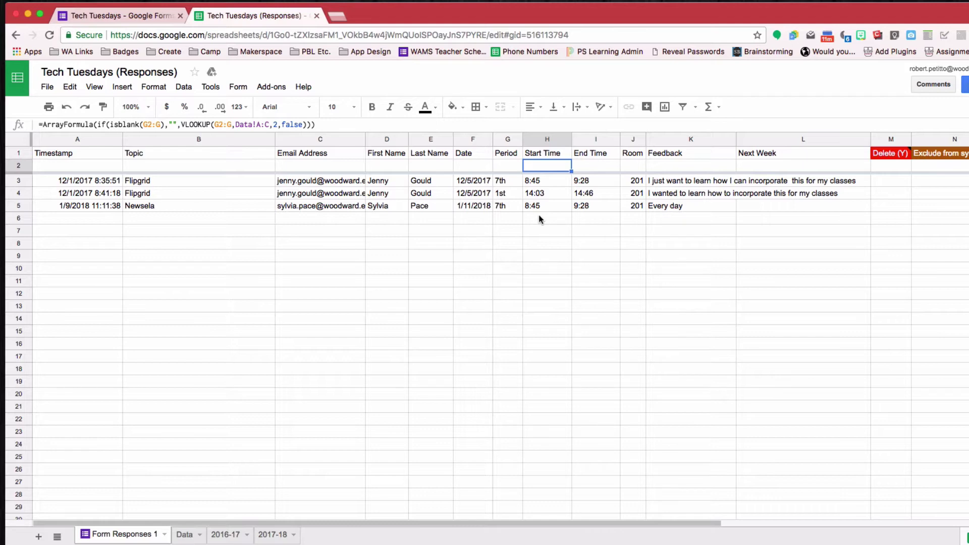
pyautogui.click(510, 219)
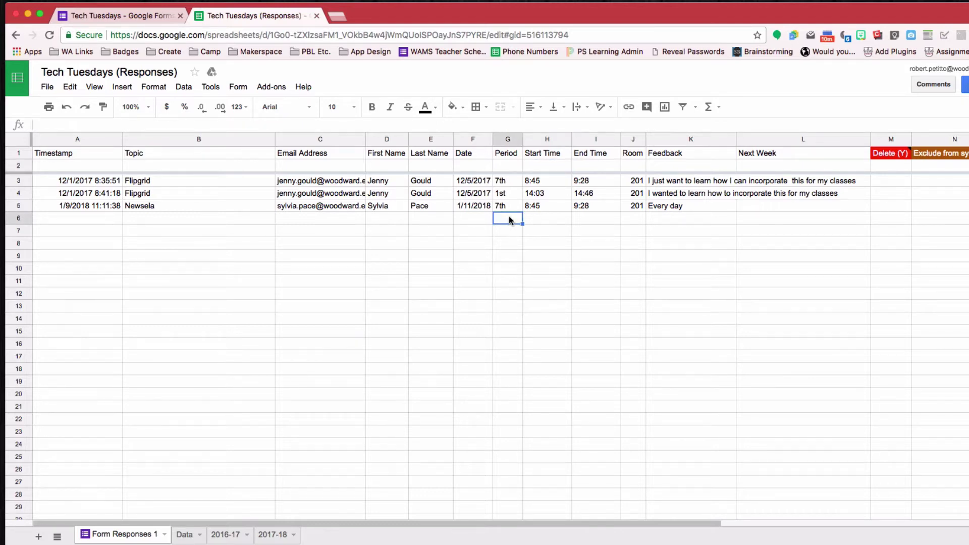
pyautogui.write('2nd')
pyautogui.press('Return')
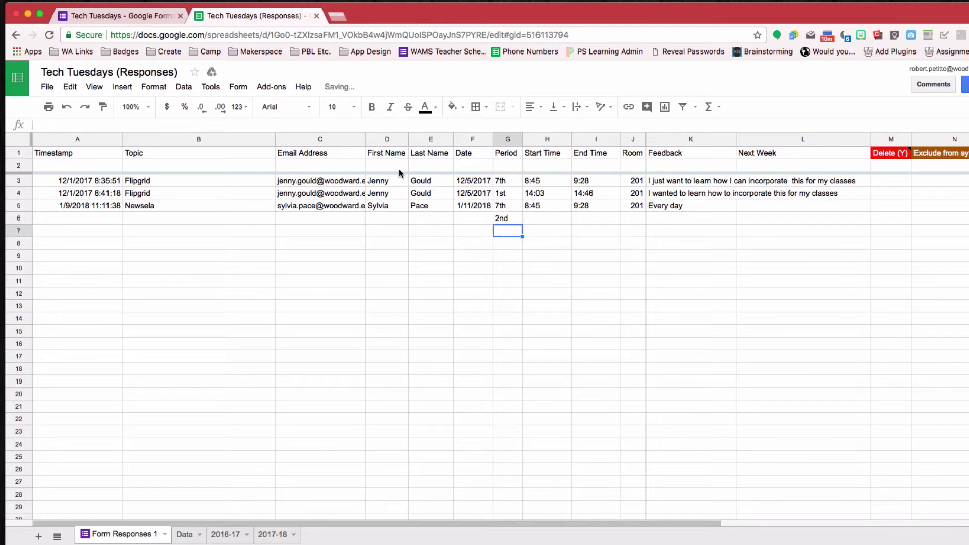
# Compare the H5/I5 times and get Start 13:15 and End 13:58 to appear in row 6.
pyautogui.click(537, 218)
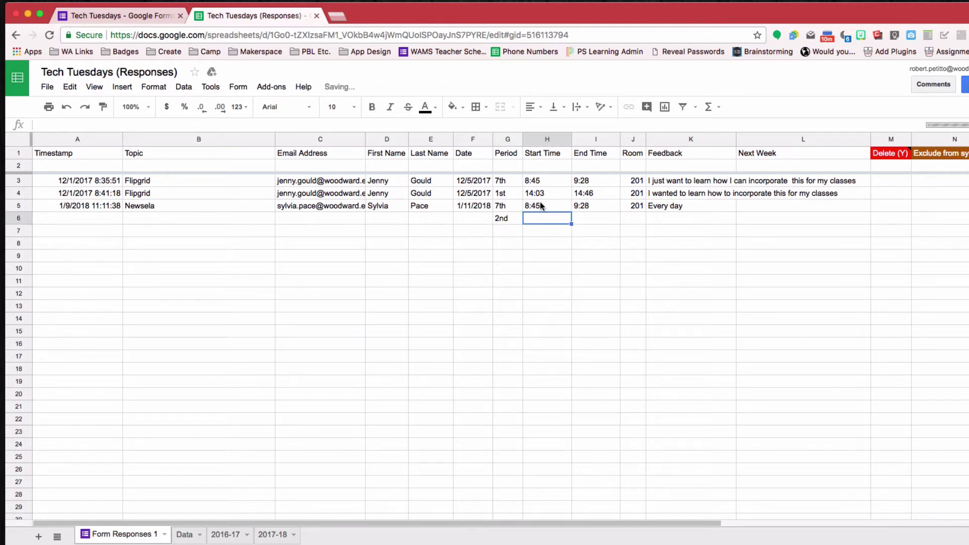
pyautogui.click(558, 208)
pyautogui.click(577, 206)
pyautogui.click(544, 204)
pyautogui.click(544, 218)
pyautogui.click(577, 217)
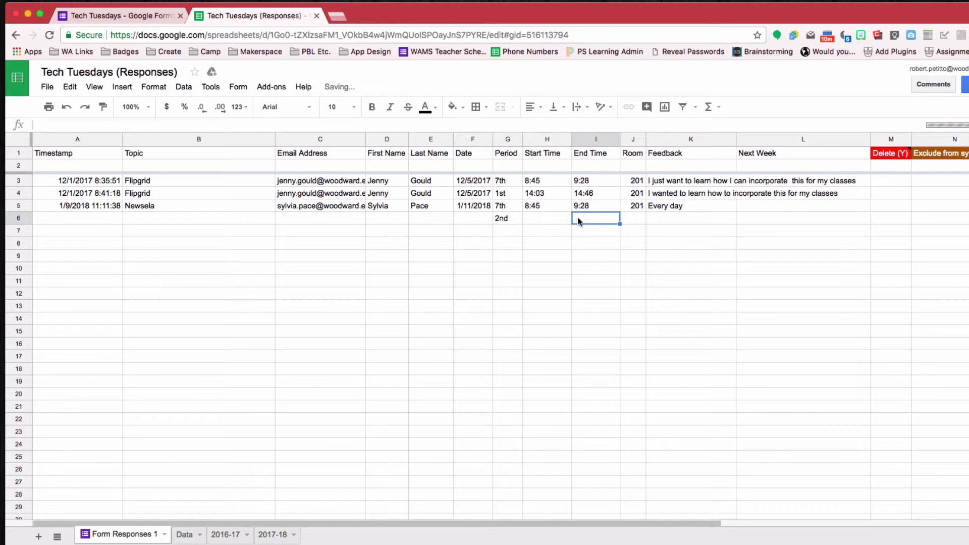
pyautogui.click(545, 217)
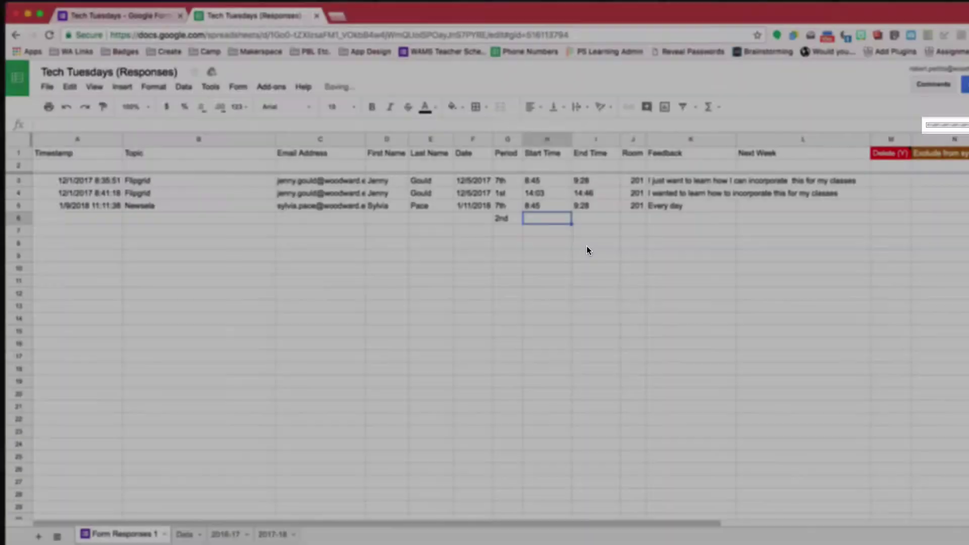
pyautogui.write('13:15')
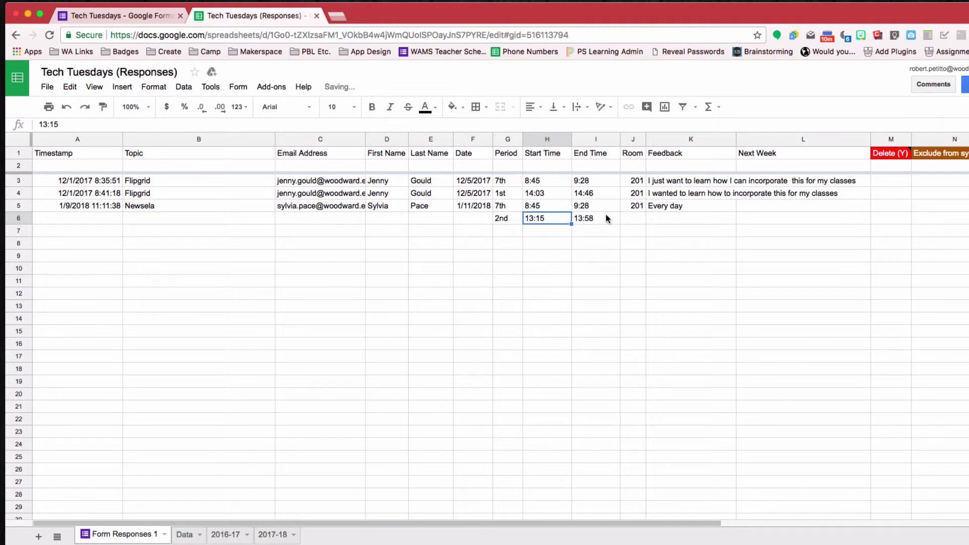
# Compare row 6's 2nd-period entry with the Data sheet's 13:15–13:58 row, then return to Form Responses 1.
pyautogui.click(190, 539)
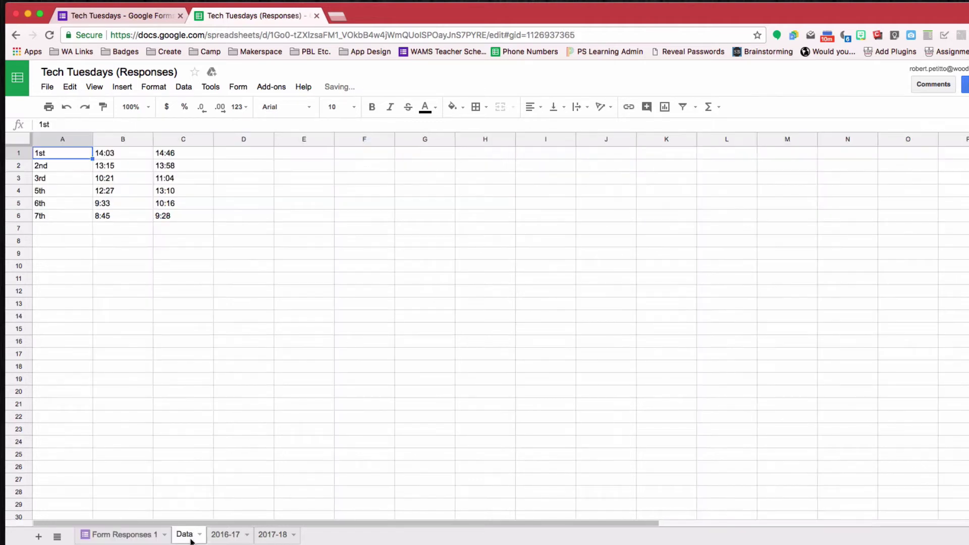
pyautogui.click(118, 534)
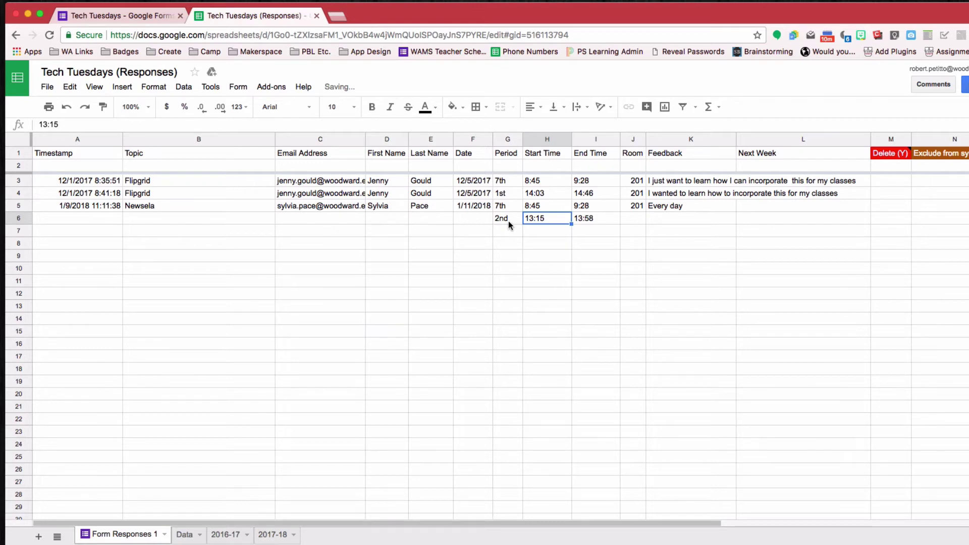
pyautogui.click(508, 220)
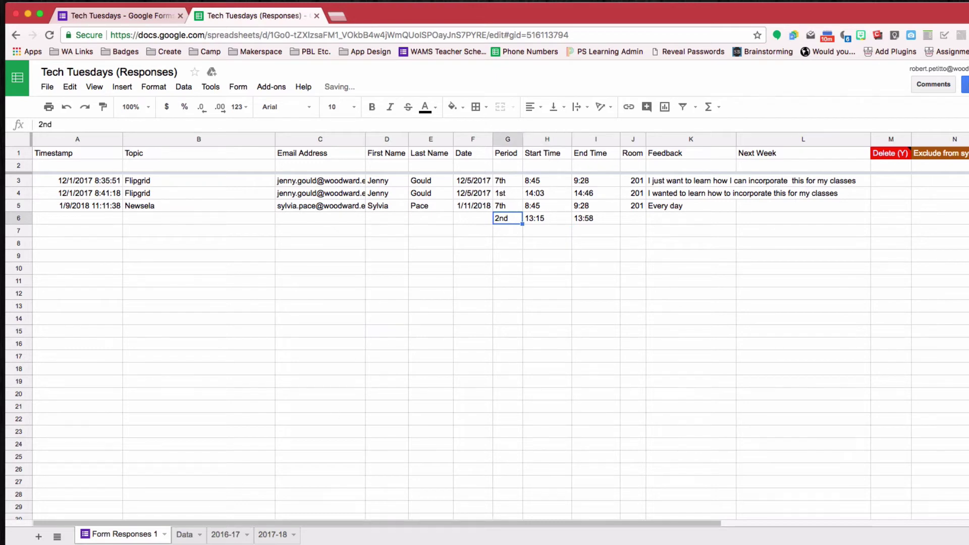
pyautogui.click(185, 535)
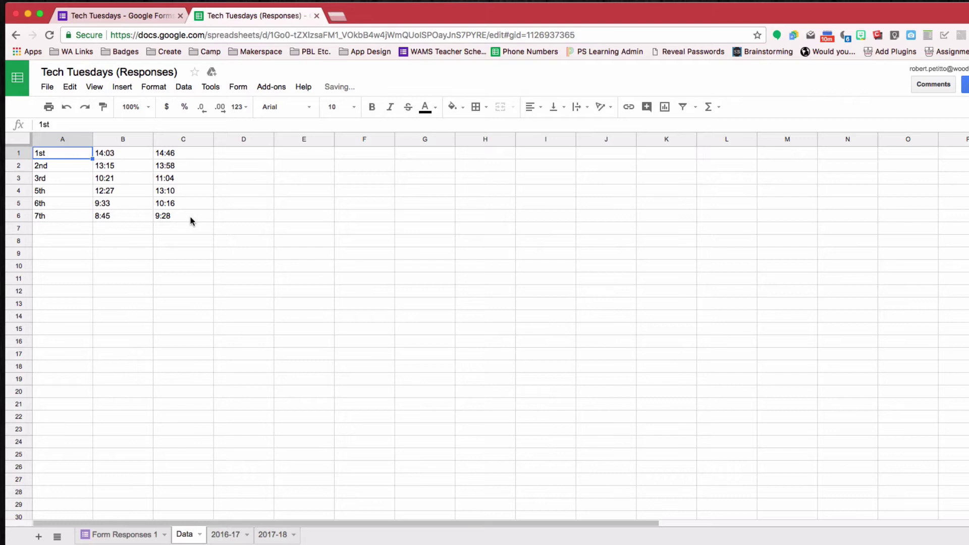
pyautogui.click(122, 536)
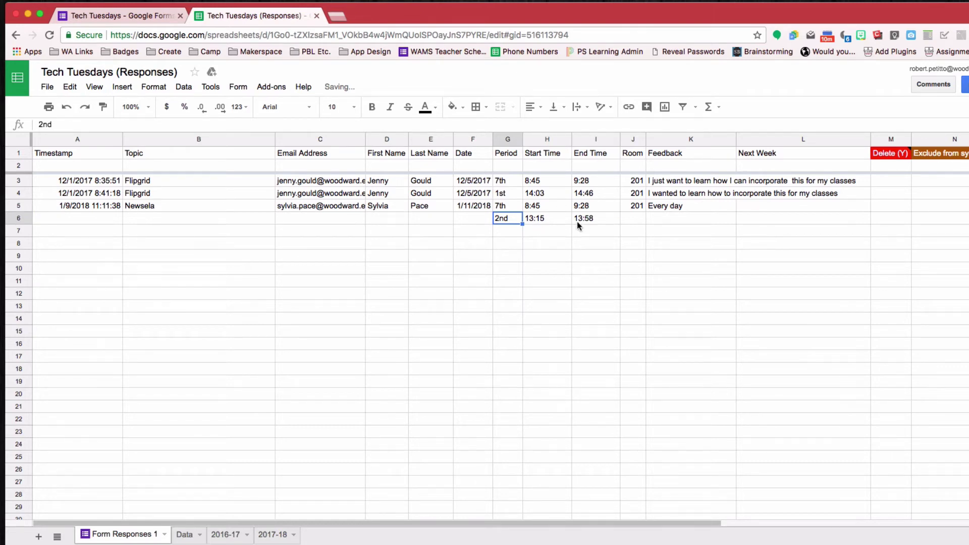
# Launch Event-o-Matic from Add-ons and advance to the Event Info mappings for Topic, Feedback, Email Address, Room.
pyautogui.click(887, 215)
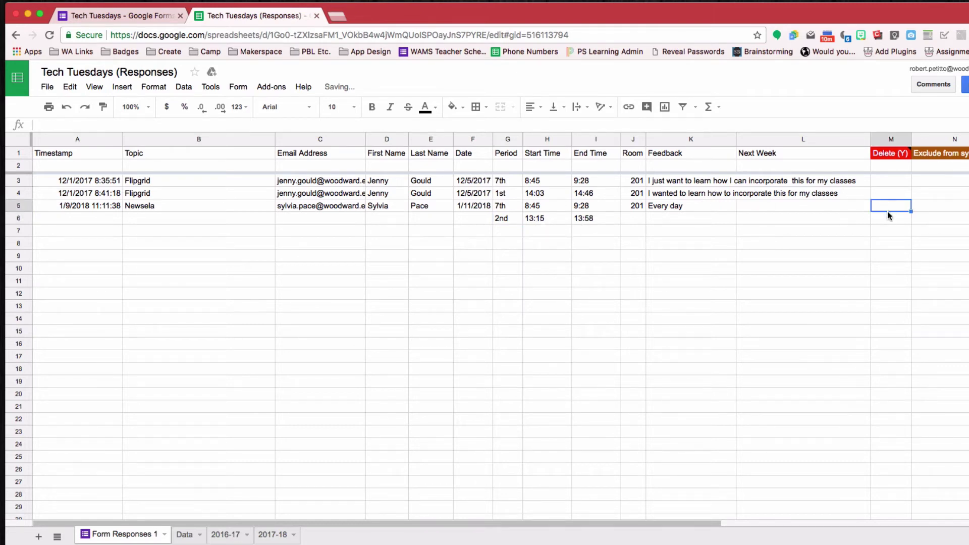
pyautogui.click(270, 88)
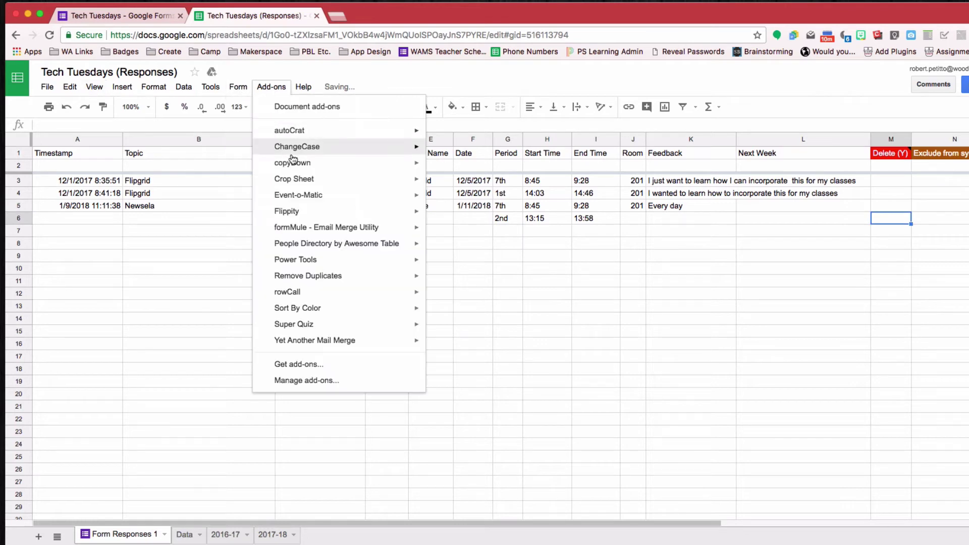
pyautogui.moveTo(308, 197)
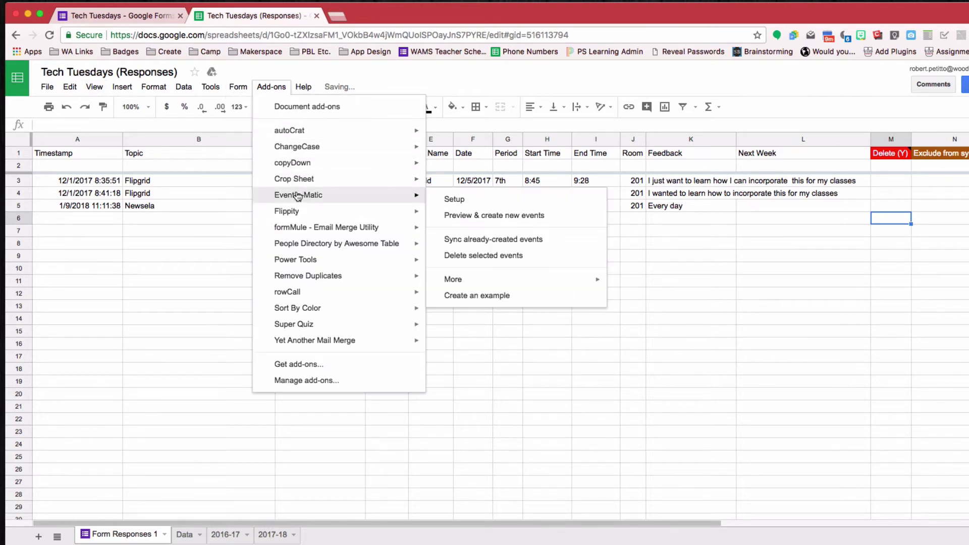
pyautogui.click(495, 216)
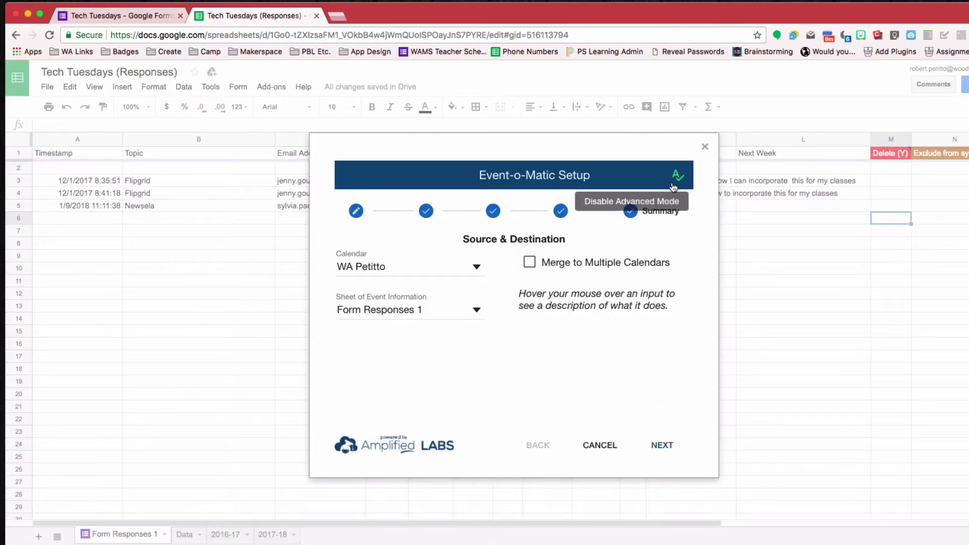
pyautogui.moveTo(366, 267)
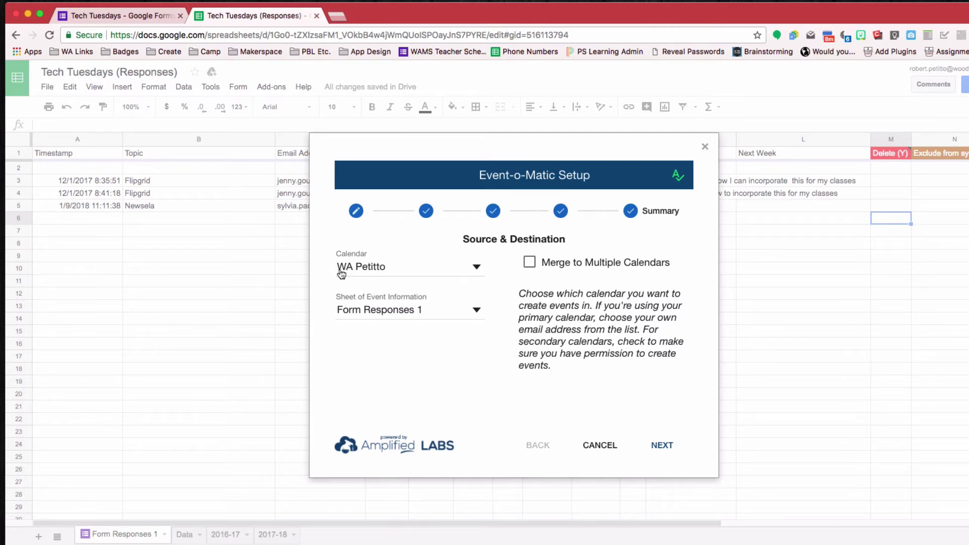
pyautogui.moveTo(386, 315)
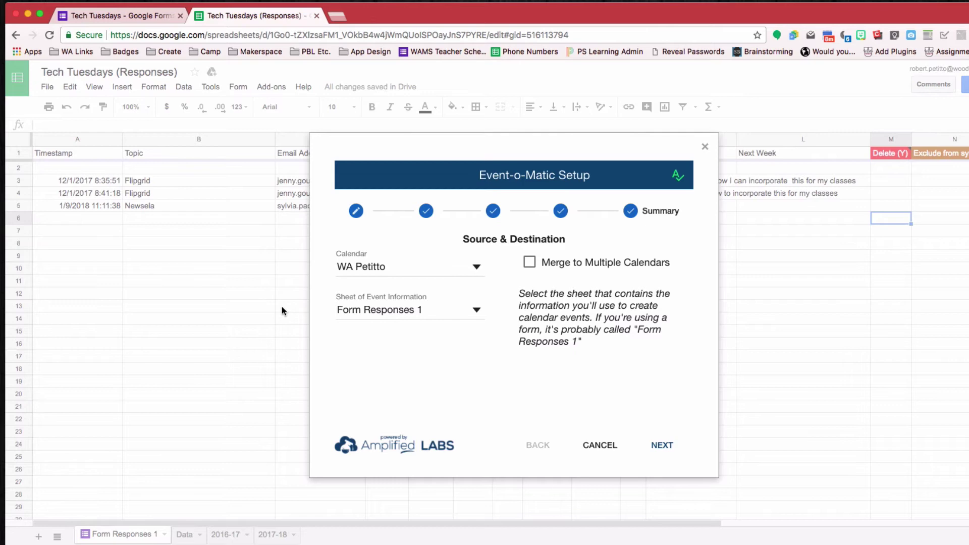
pyautogui.click(426, 210)
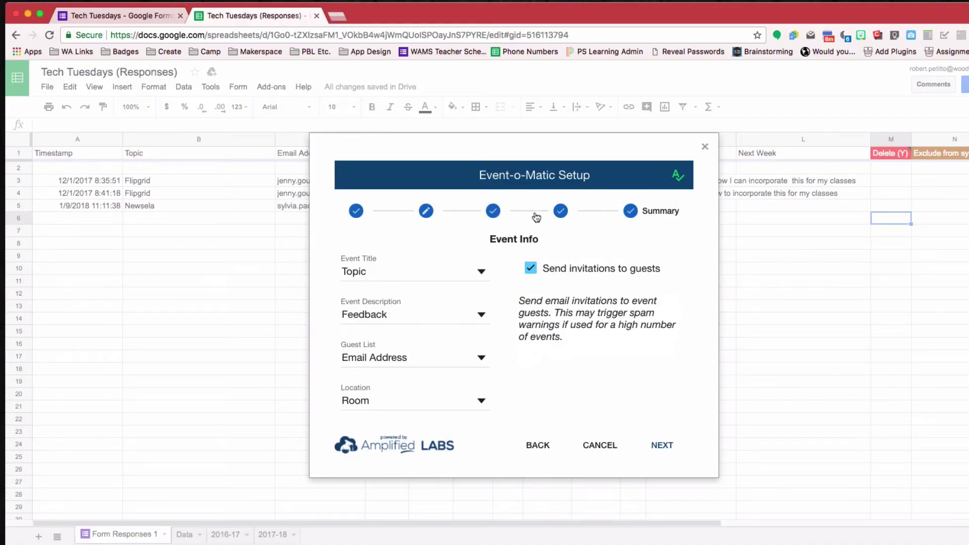
# Step through the Event Type date/time page to the Advanced Options with End Time not NULL condition.
pyautogui.click(493, 212)
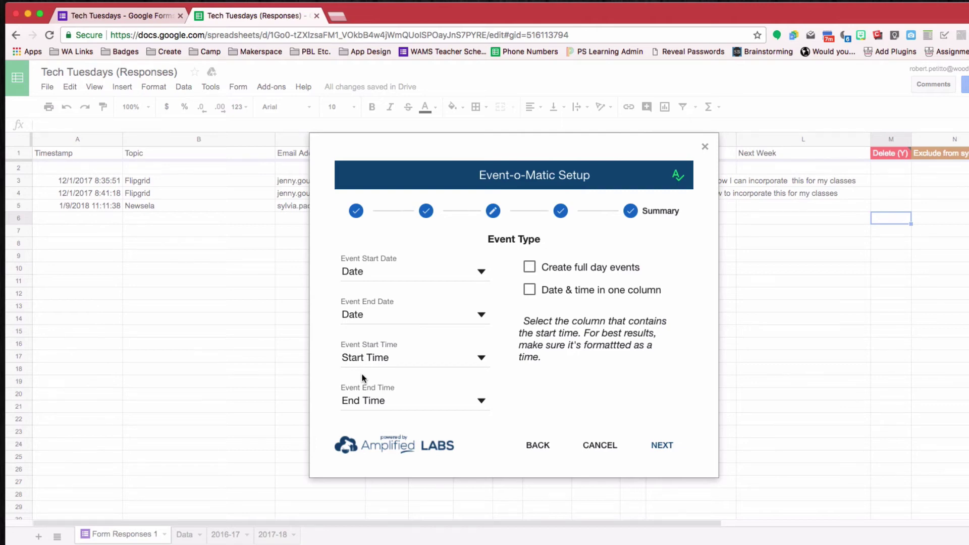
pyautogui.click(562, 211)
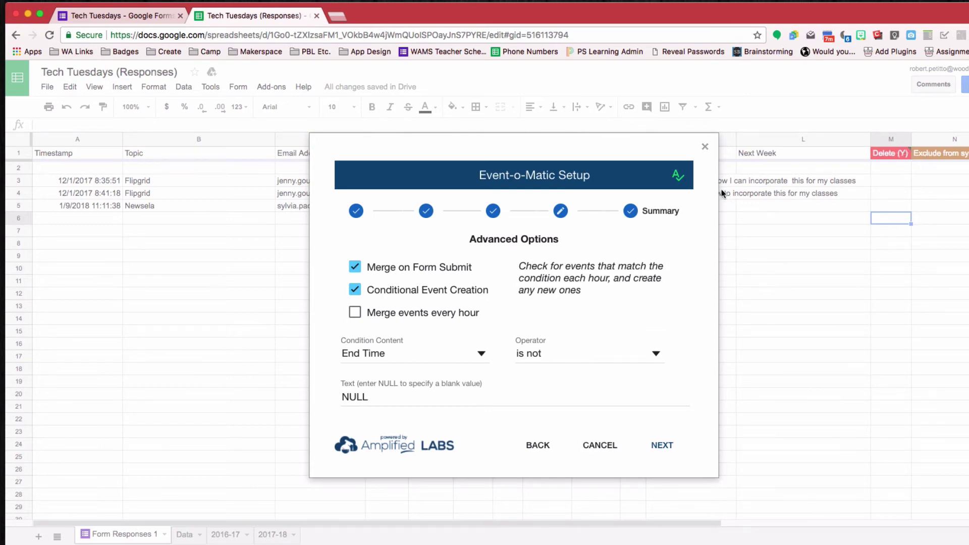
# Read the Advanced Options field help, then close the Event-o-Matic Setup dialog.
pyautogui.moveTo(419, 358)
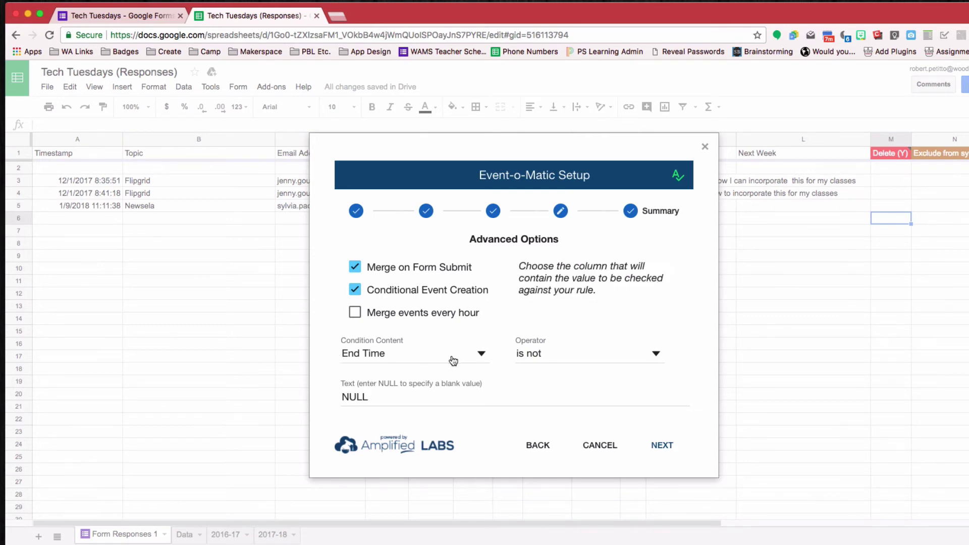
pyautogui.moveTo(372, 401)
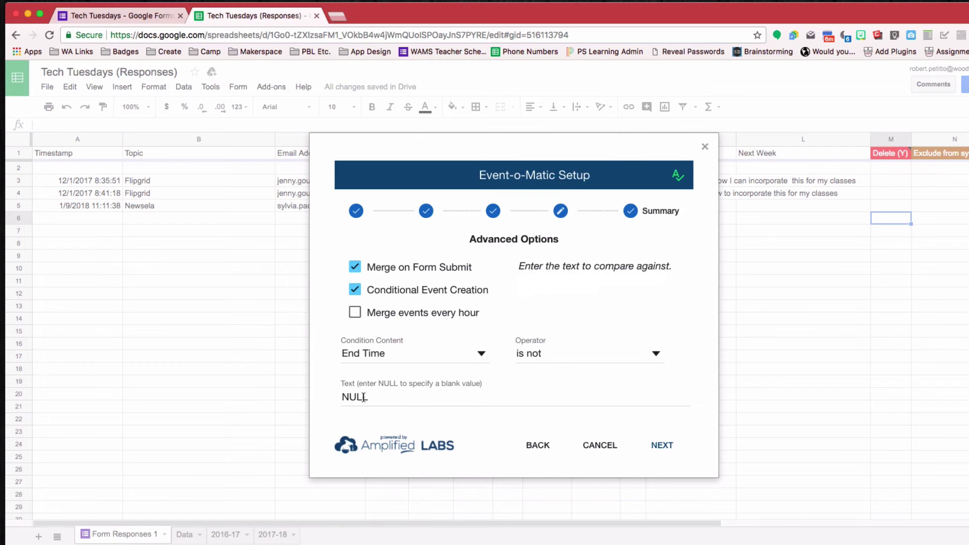
pyautogui.moveTo(372, 358)
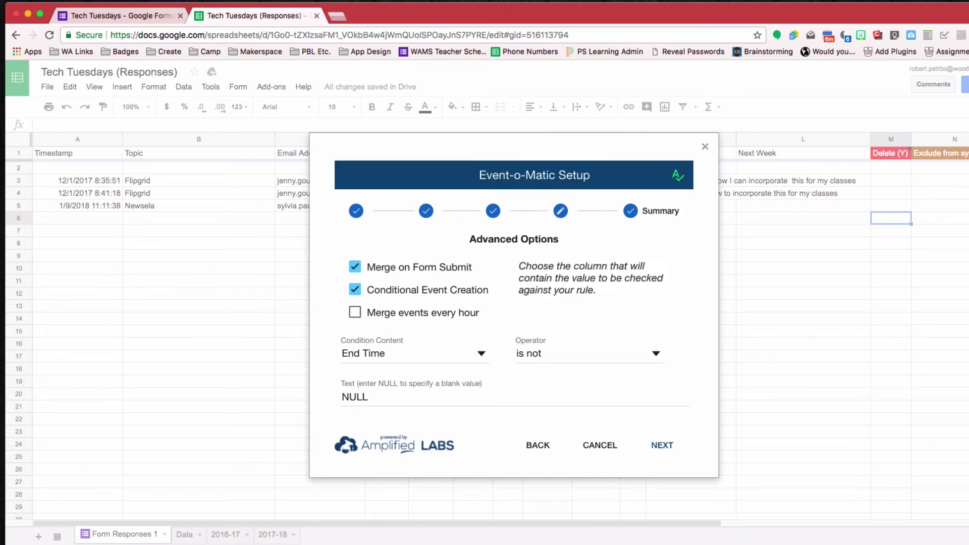
pyautogui.moveTo(394, 296)
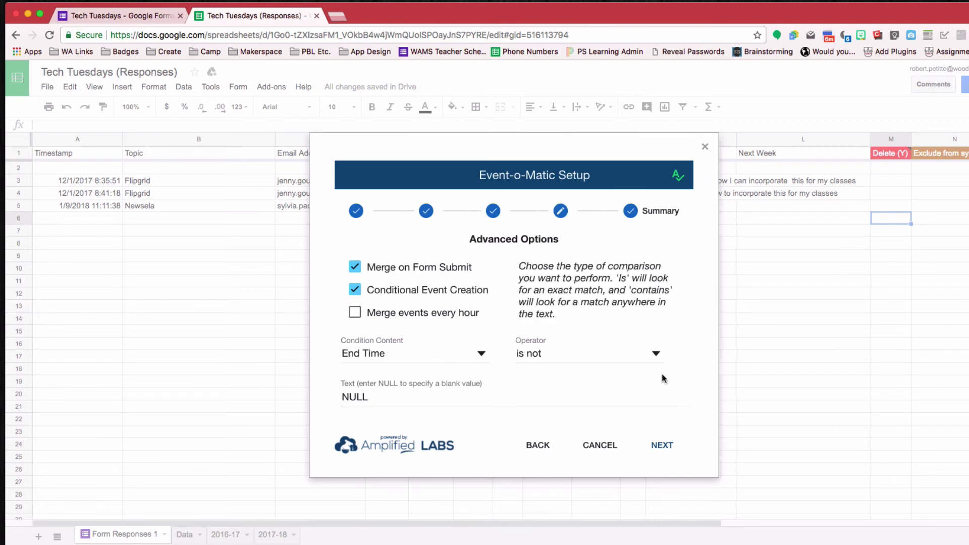
pyautogui.click(706, 147)
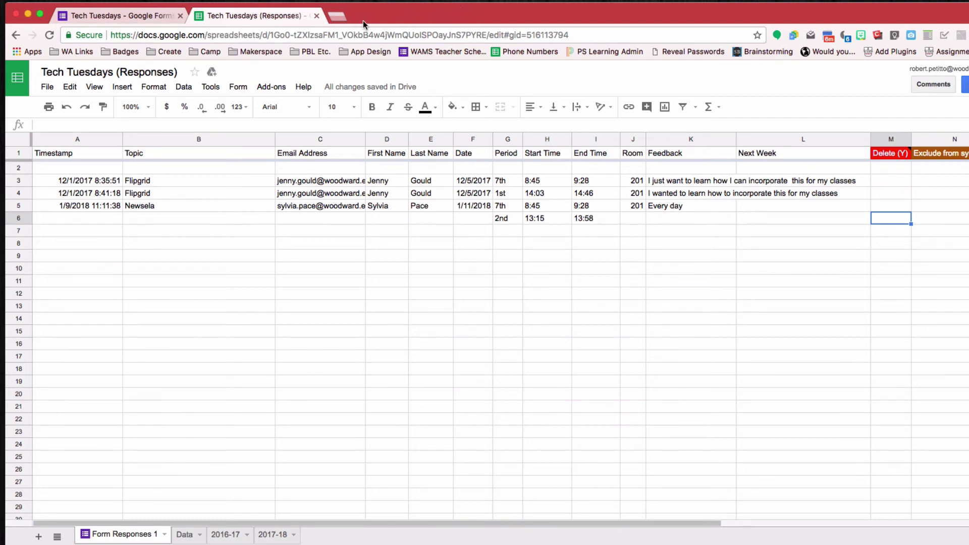
# Start loading calendar.google.com in a new tab and submit the test Tech Tuesday sign-up.
pyautogui.click(339, 17)
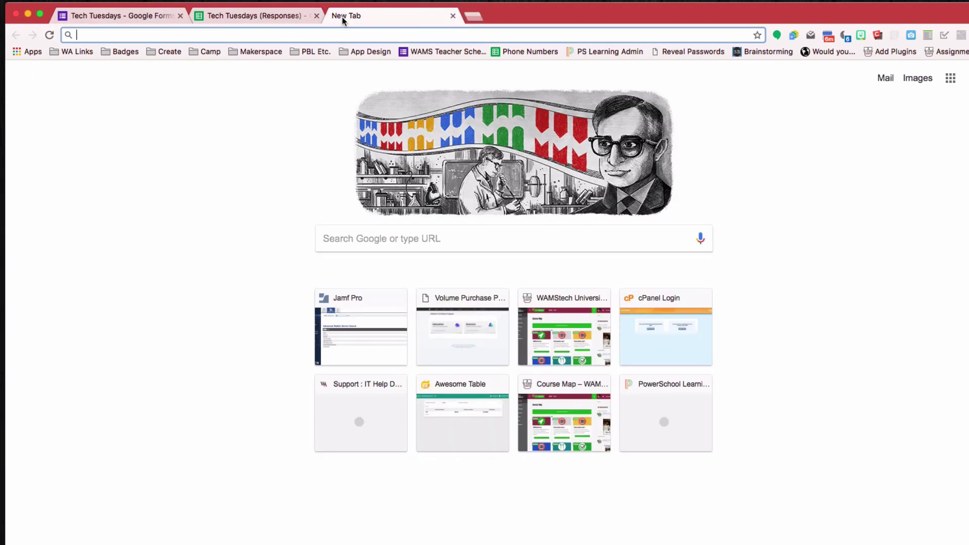
pyautogui.write('gle.c')
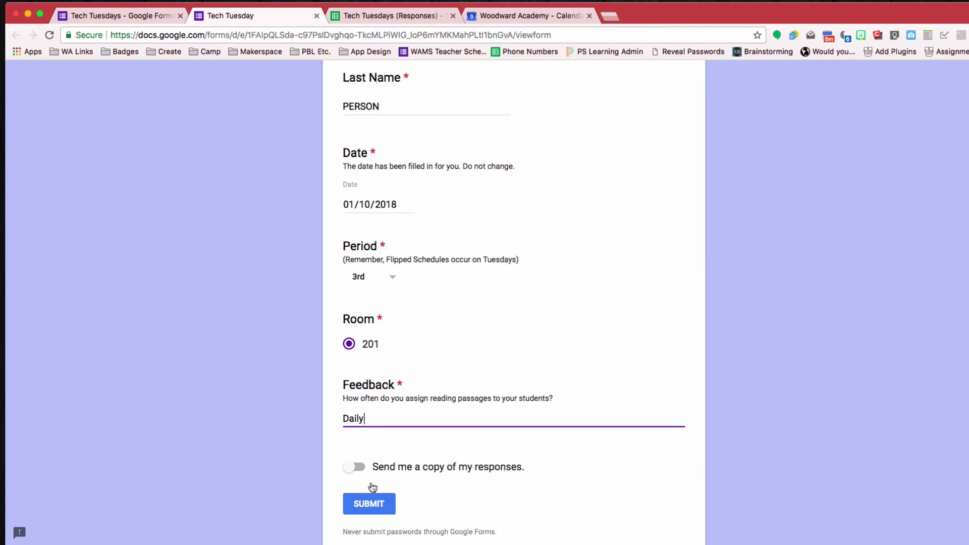
pyautogui.click(370, 503)
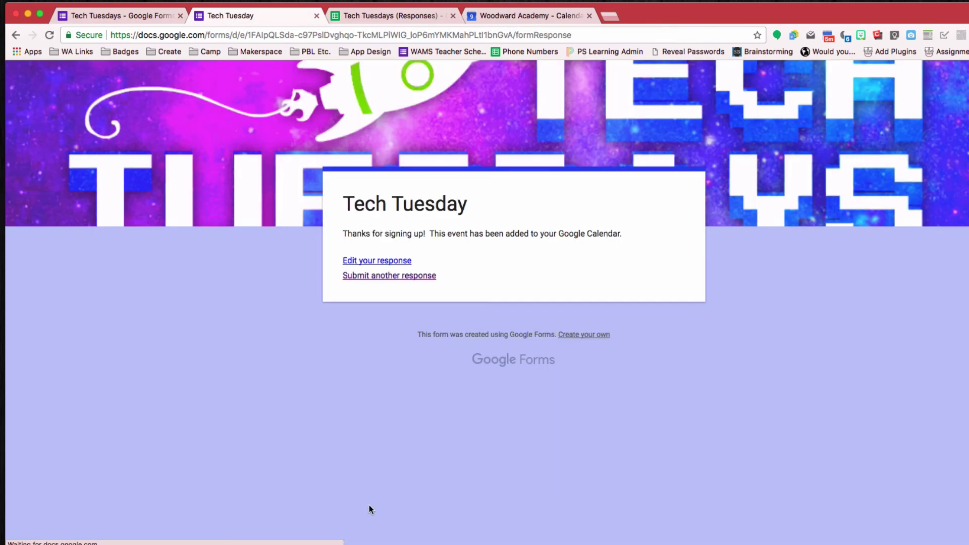
# Check that the new row's Event Status in S6 reads 'Calendar event successfully created.'.
pyautogui.click(392, 17)
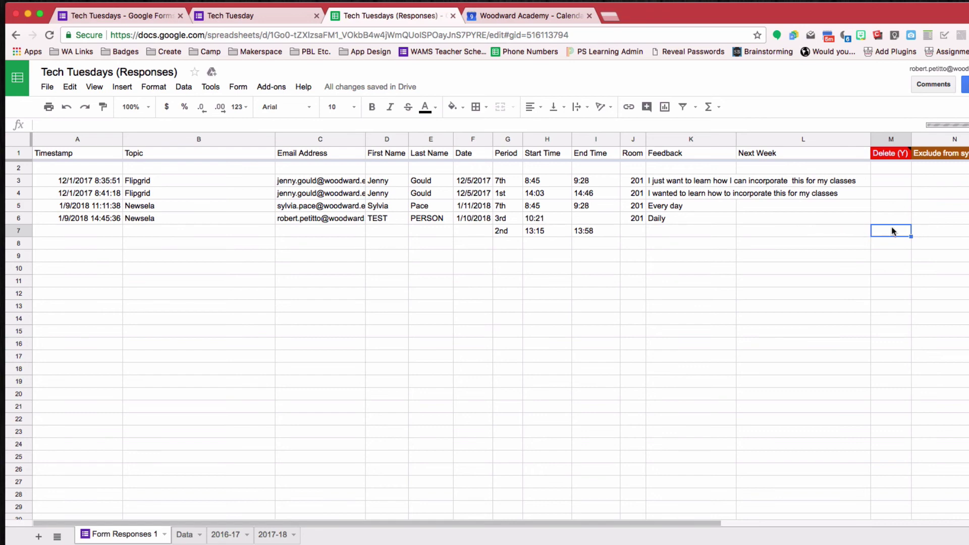
pyautogui.hscroll(5, 893, 231)
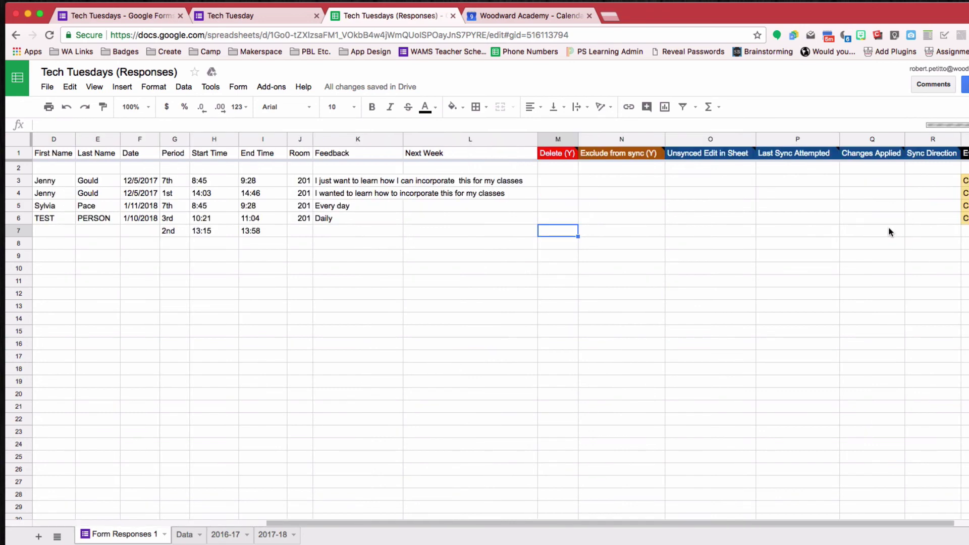
pyautogui.hscroll(2, 257, 222)
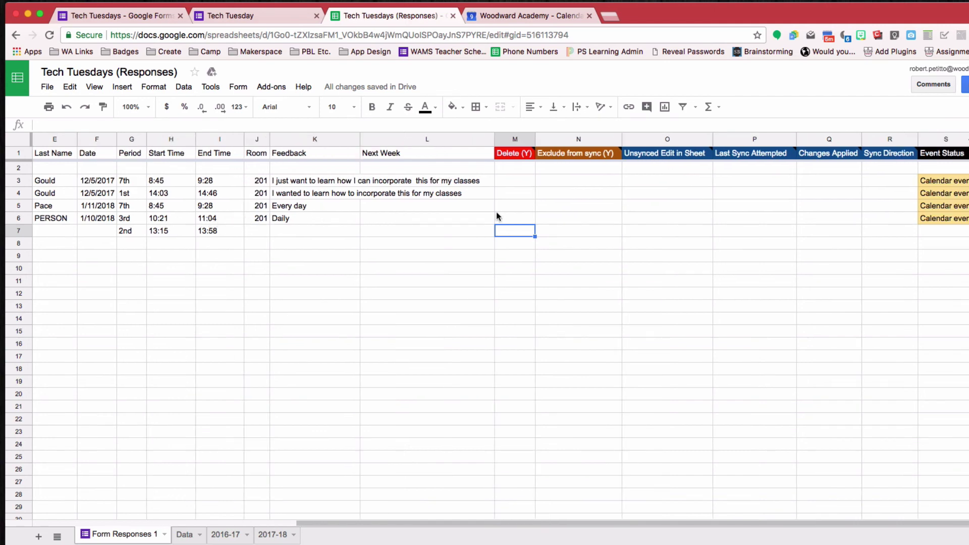
pyautogui.hscroll(2, 827, 218)
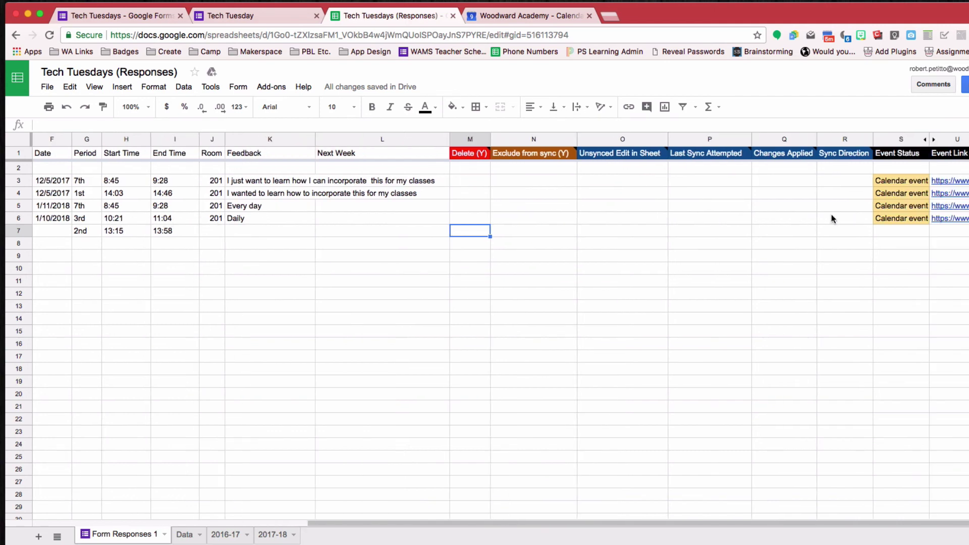
pyautogui.click(888, 221)
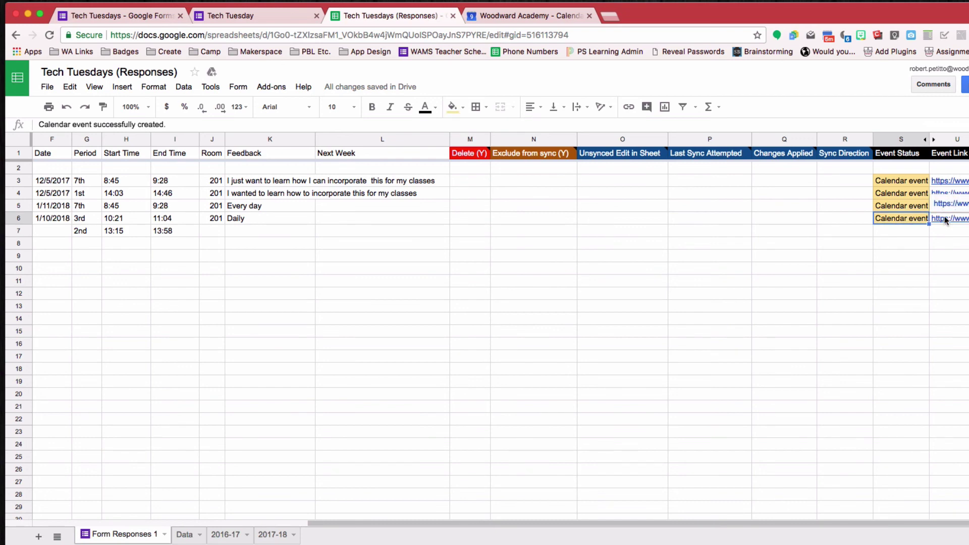
pyautogui.hscroll(-5, 555, 221)
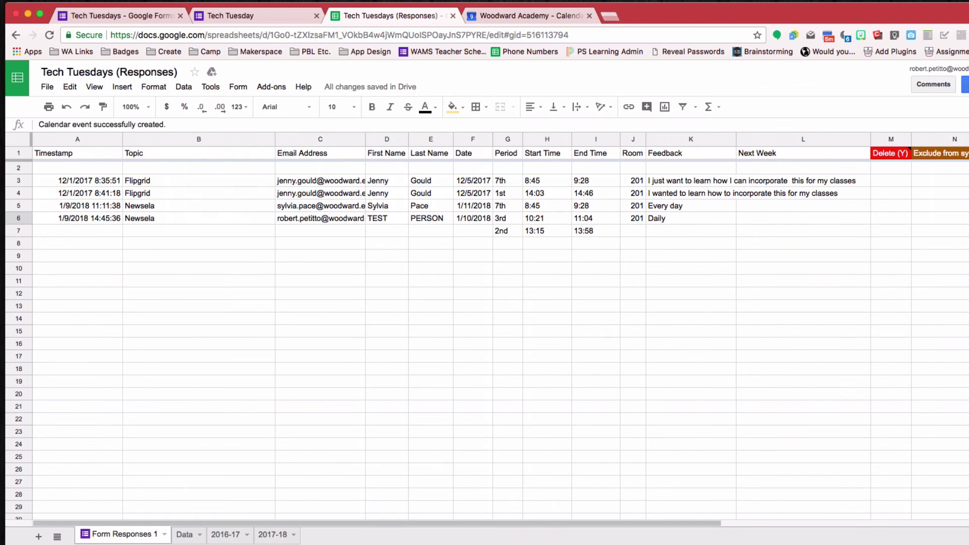
# Load Gmail from the confirmation tab to find the Newsela: 3rd event notification, then open Calendar.
pyautogui.click(223, 18)
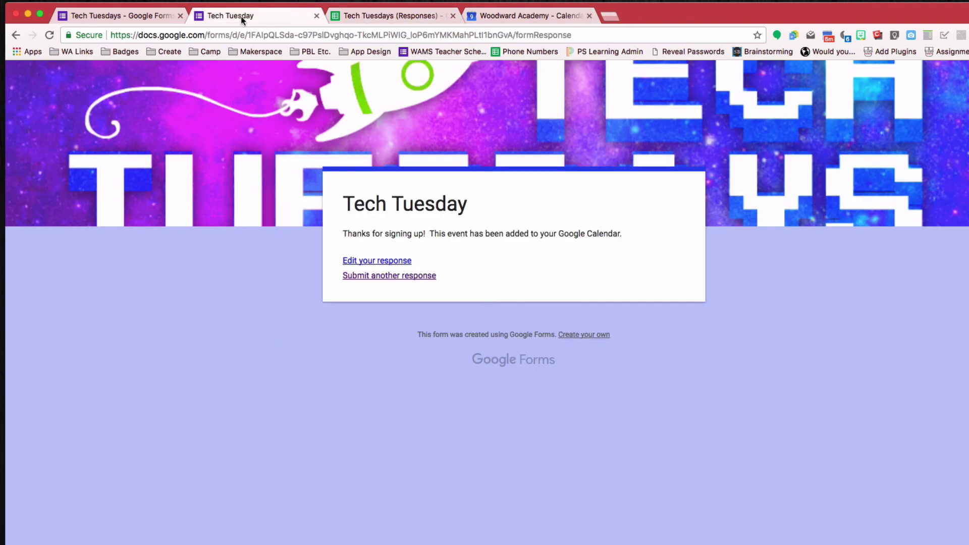
pyautogui.click(229, 32)
pyautogui.write('gmail.google.com/mail/u/0/#inbox/160dc74ef2ef283d')
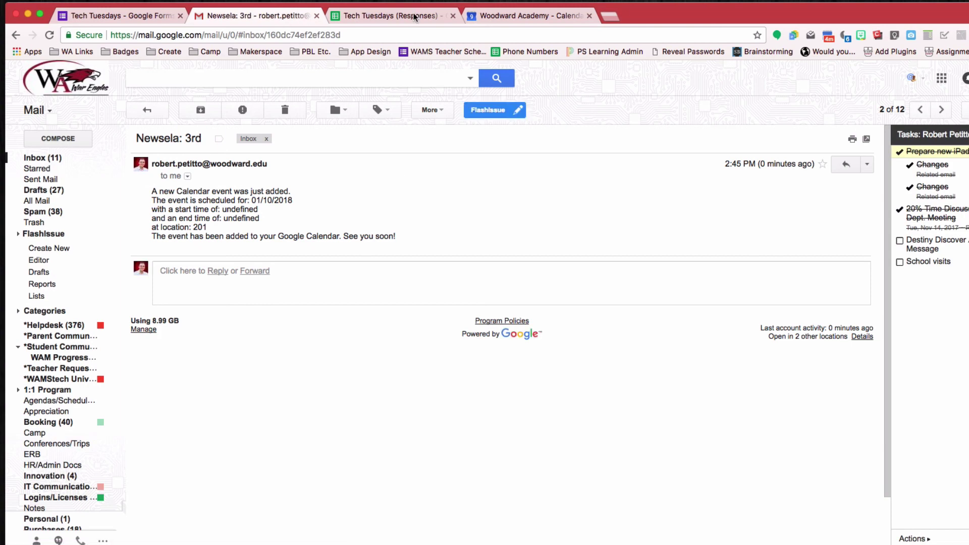
pyautogui.click(535, 15)
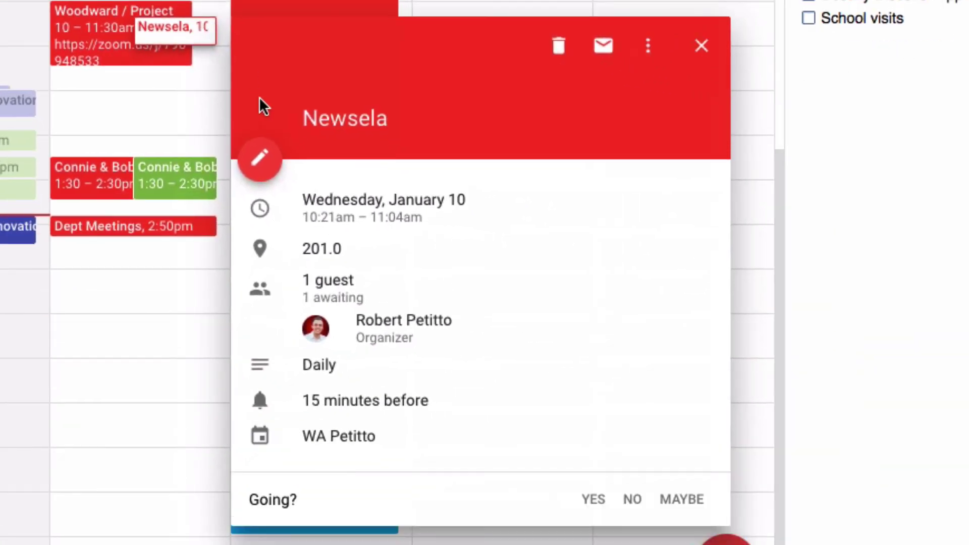
# Highlight the Newsela event's Wednesday, January 10, 10:21am – 11:04am time in its details.
pyautogui.moveTo(614, 455); pyautogui.dragTo(776, 463)
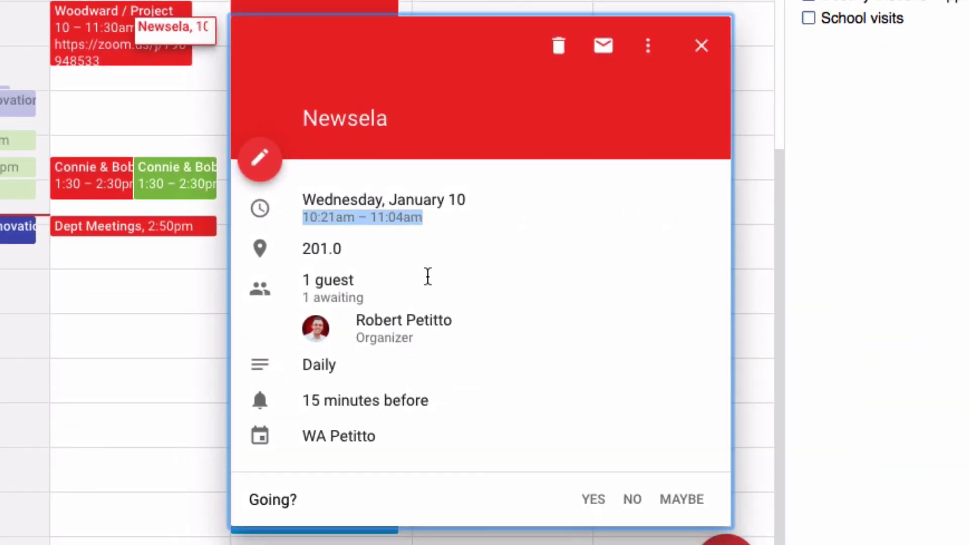